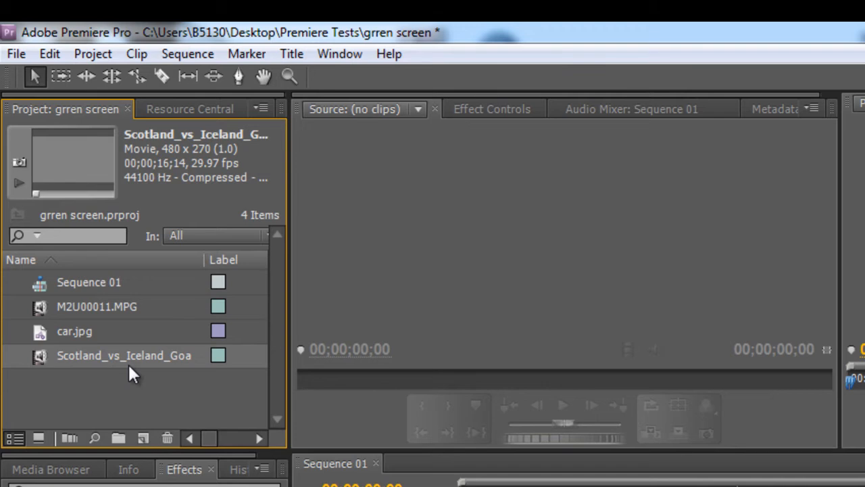
- Preview the M2U00011.MPG, car.jpg and Scotland_vs_Iceland items in the project one after another
left_click(98, 309)
left_click(98, 308)
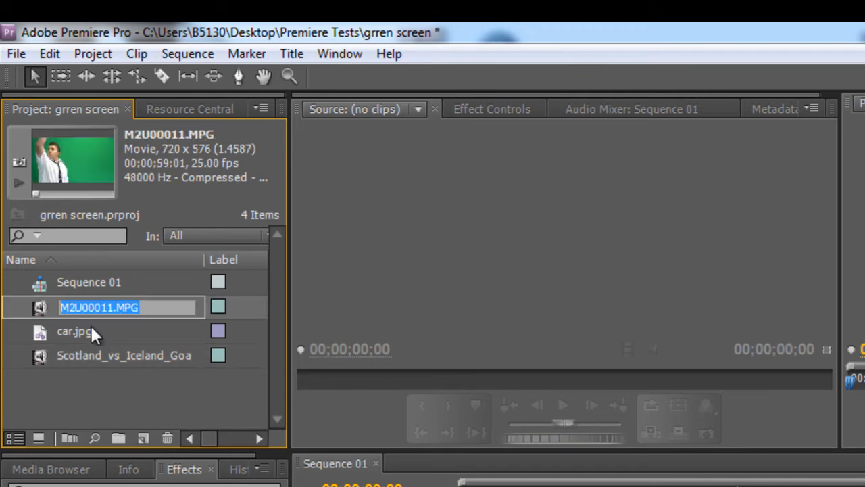
left_click(68, 332)
left_click(68, 333)
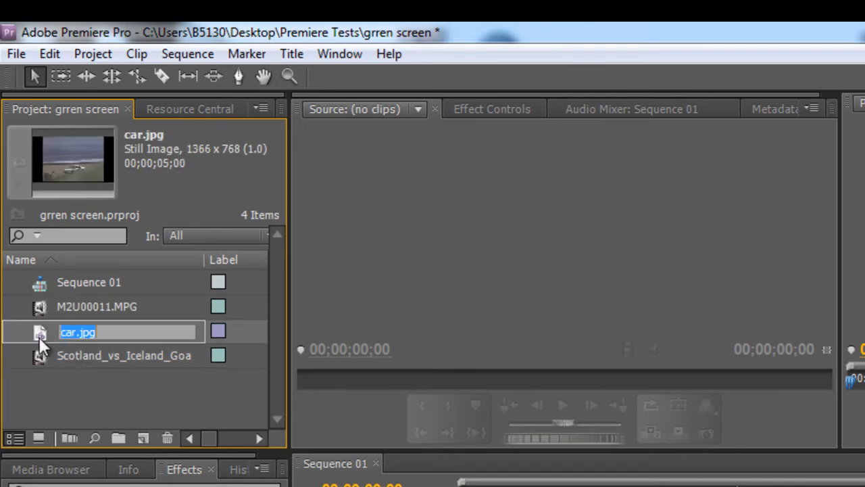
left_click(37, 336)
left_click(38, 356)
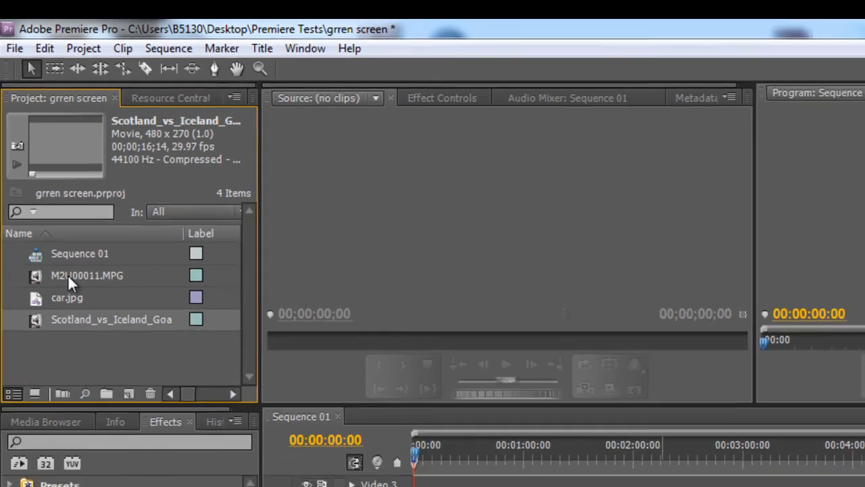
- Place M2U00011.MPG at the start of Video 2, with car.jpg followed by the Scotland_vs_Iceland clip beneath it on Video 1
left_click(74, 306)
left_click_drag(206, 294, 292, 356)
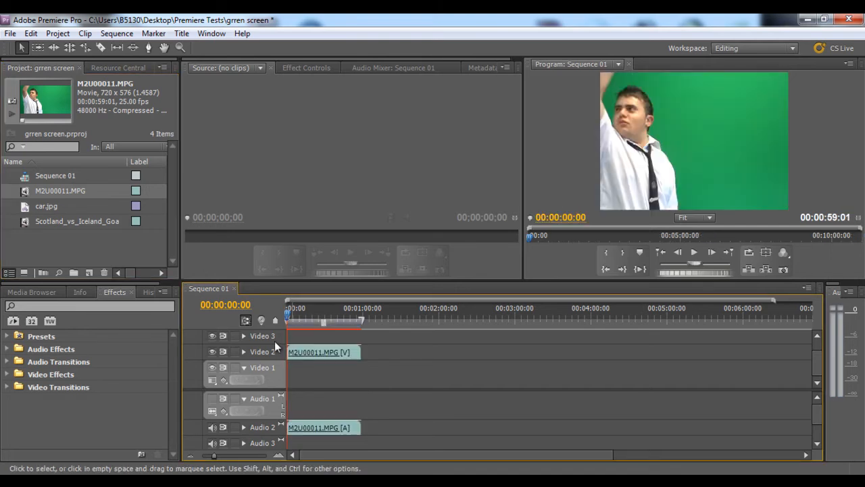
left_click_drag(51, 206, 286, 370)
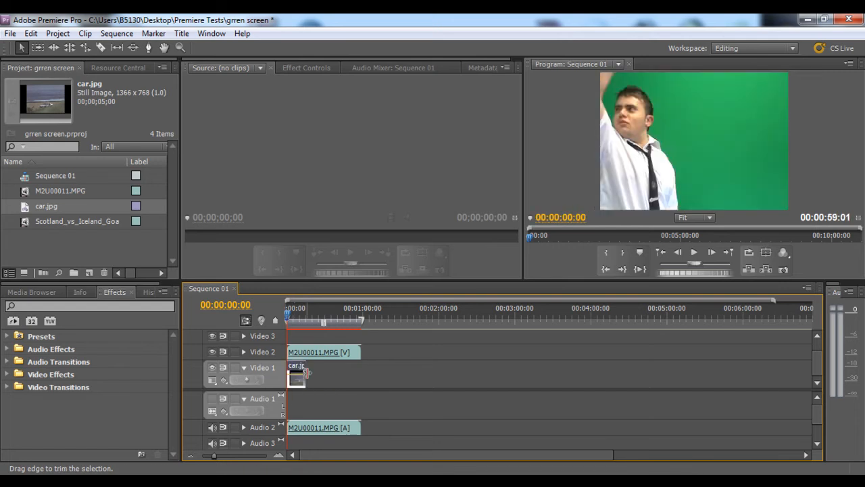
mouse_move(54, 217)
left_mouse_down()
mouse_move(304, 318)
mouse_move(343, 378)
mouse_move(336, 367)
mouse_move(319, 376)
mouse_move(340, 376)
left_mouse_up()
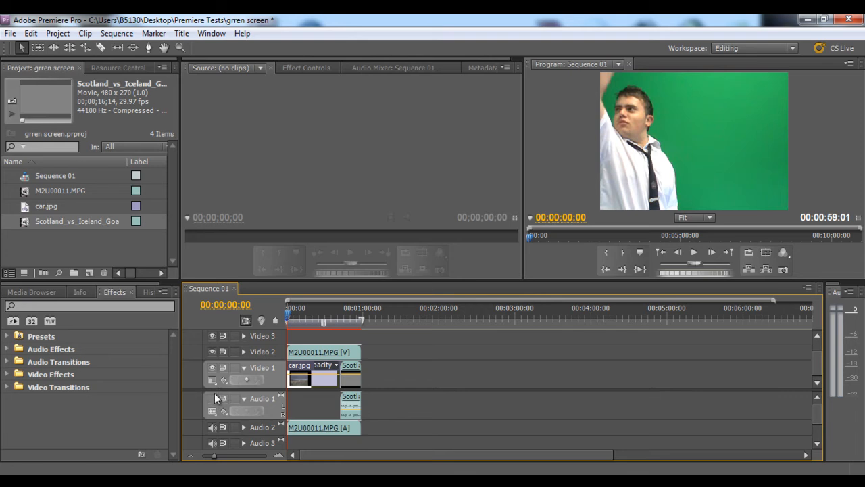
- Mute the Audio 1 and Audio 2 tracks and scrub through the green-screen footage, returning to the sequence start
left_click(215, 398)
left_click(213, 428)
left_click(289, 316)
left_click_drag(289, 316, 312, 338)
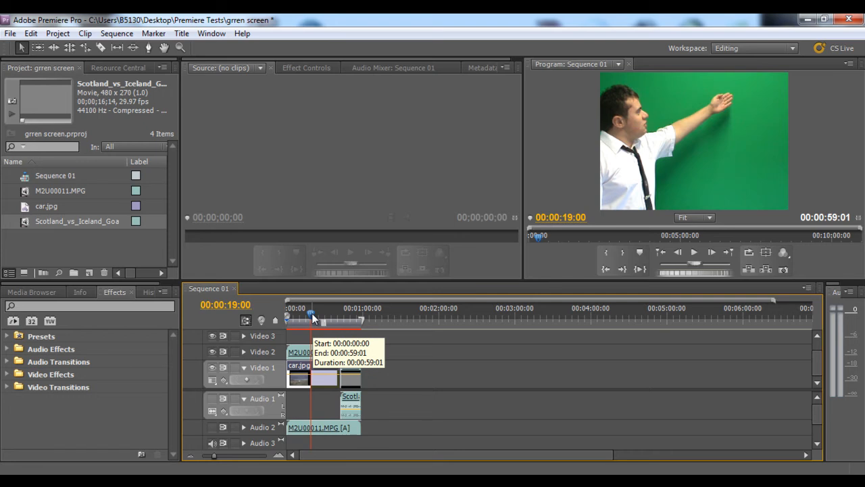
left_click_drag(312, 313, 288, 322)
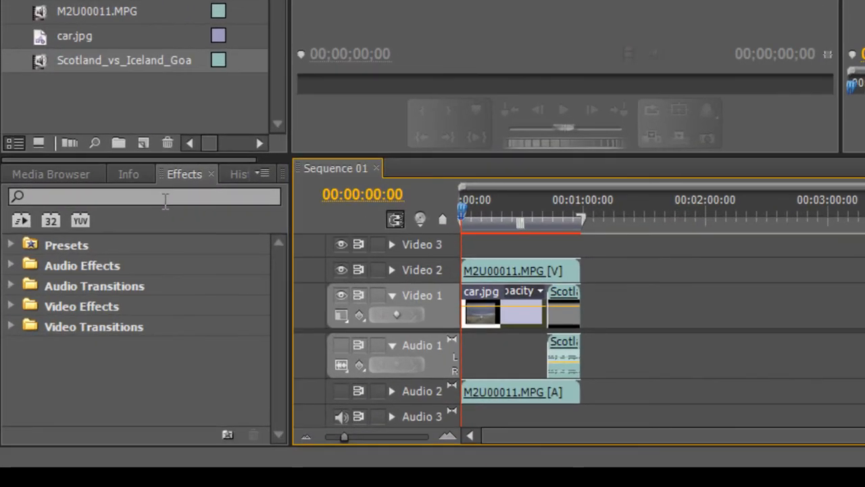
- Find the Ultra Key effect, apply it to the M2U00011.MPG clip on Video 2 and show the clip's effect controls
left_click(139, 198)
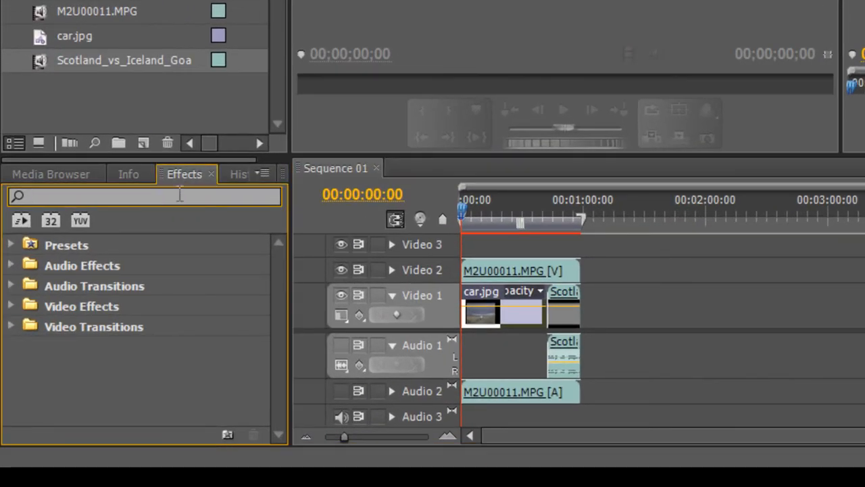
type("ul")
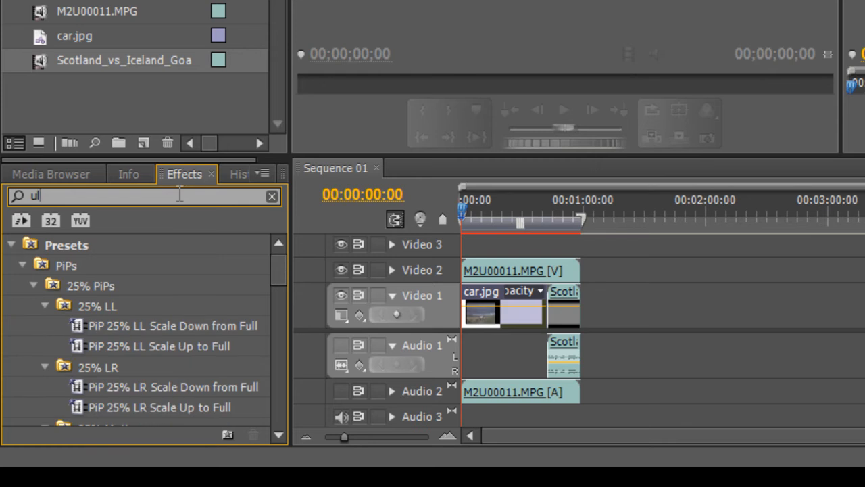
type("tra")
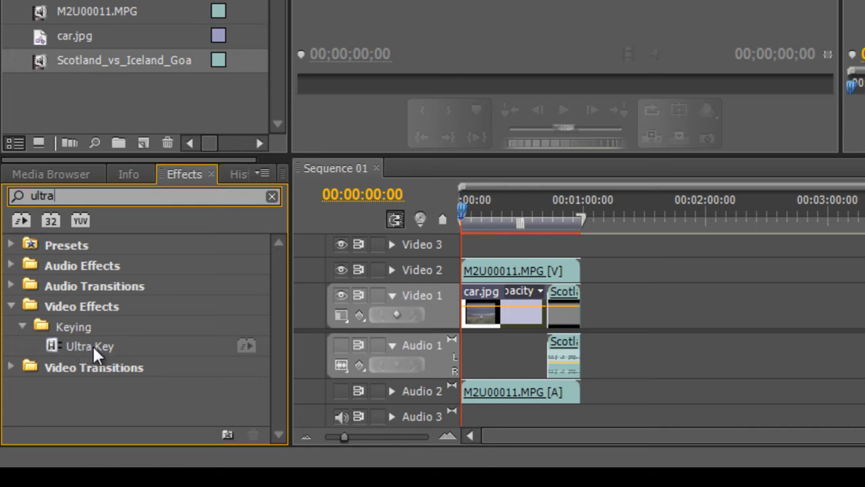
left_click_drag(82, 346, 497, 273)
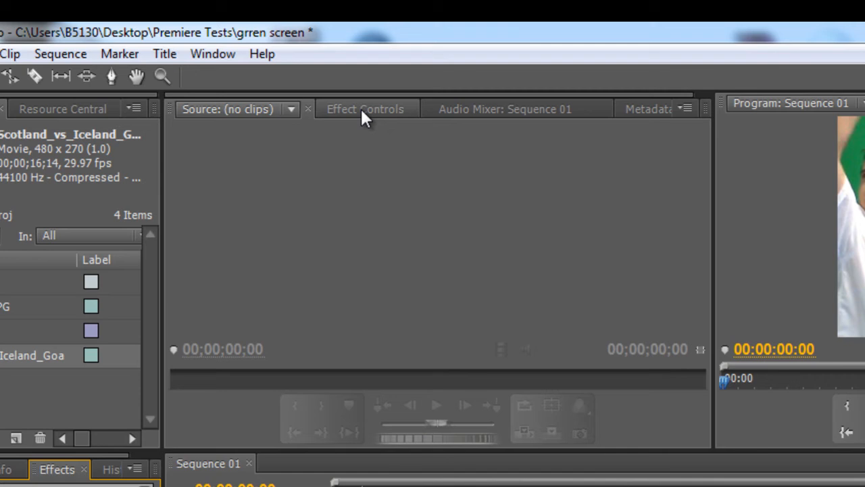
left_click(410, 1)
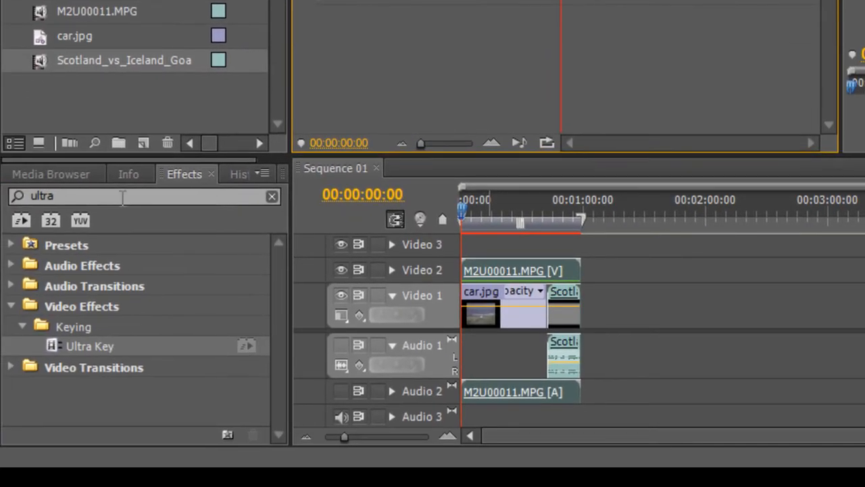
- Find the Eight-Point Garbage Matte effect and apply it to the M2U00011.MPG clip on Video 2
left_click_drag(123, 198, 11, 200)
type("ga")
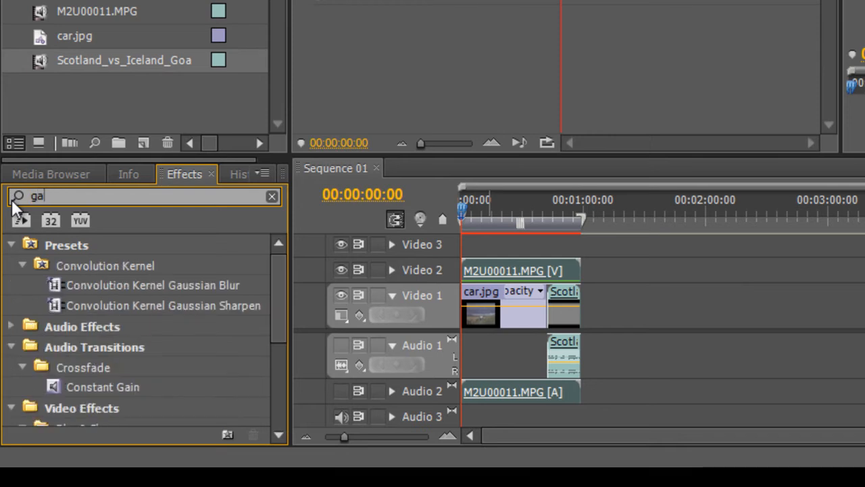
type("rba")
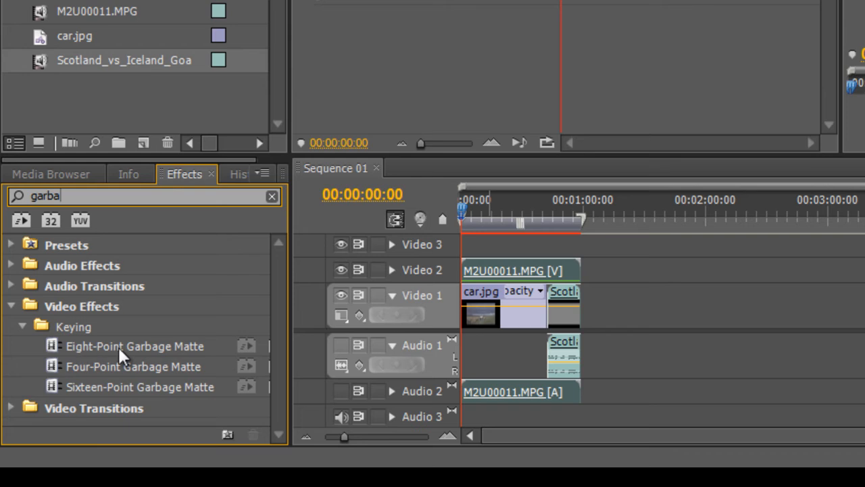
left_click(100, 346)
left_click_drag(100, 347, 541, 272)
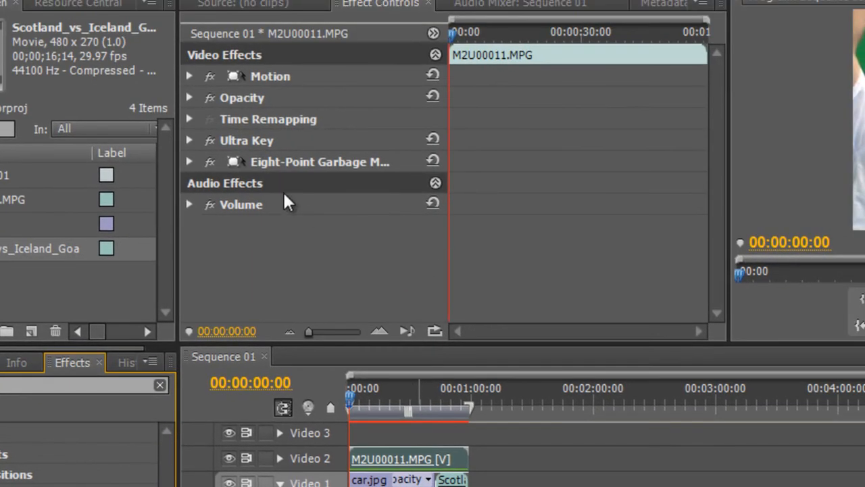
- Sample the green backdrop as the Ultra Key's Key Color so the background image replaces it
left_click(246, 143)
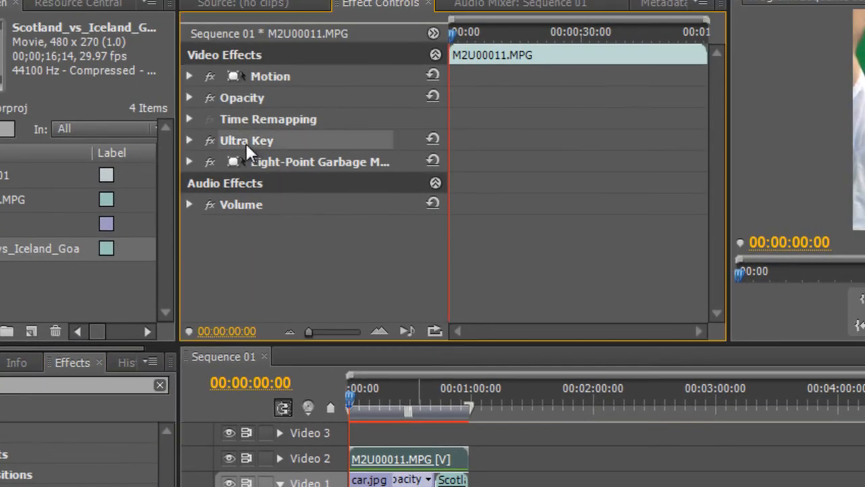
left_click(190, 140)
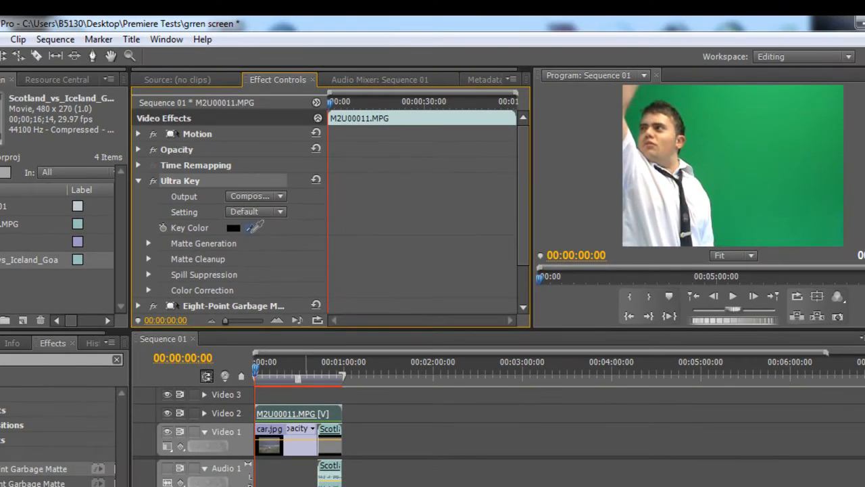
left_click(312, 213)
left_click(719, 156)
left_click(708, 182)
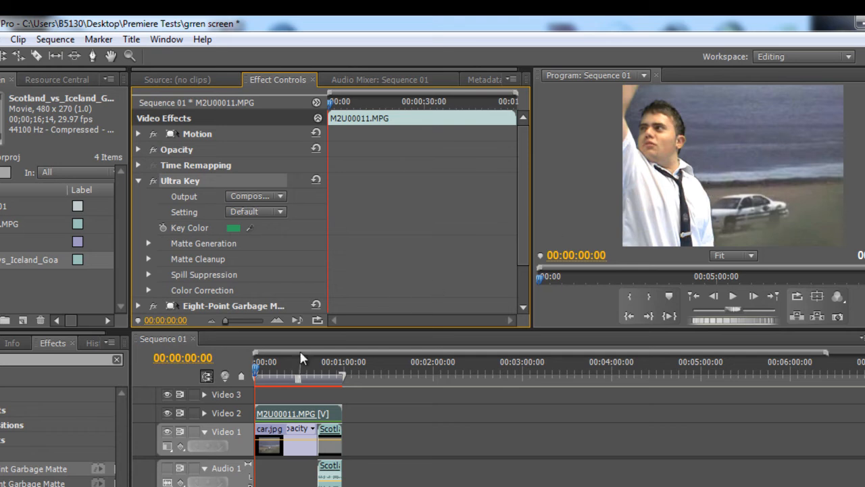
mouse_move(257, 375)
left_mouse_down()
mouse_move(334, 376)
mouse_move(256, 383)
left_mouse_up()
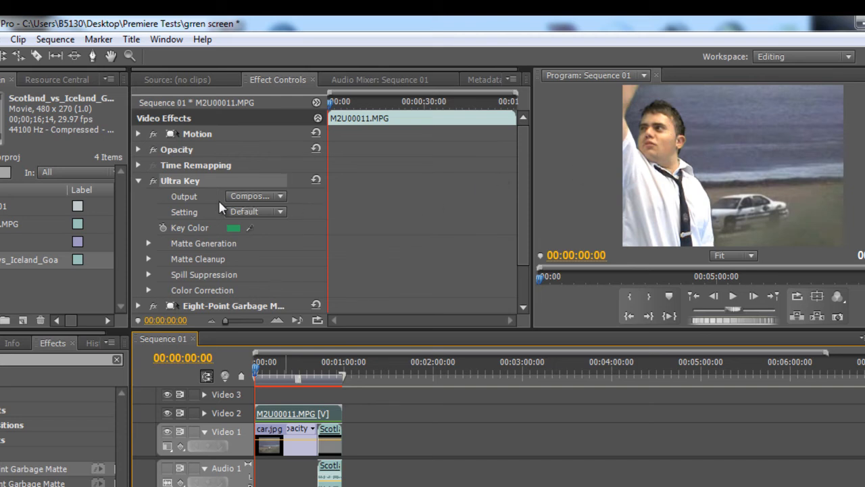
- Set the Ultra Key Output to Alpha Channel and expand its Matte Generation settings
left_click(259, 196)
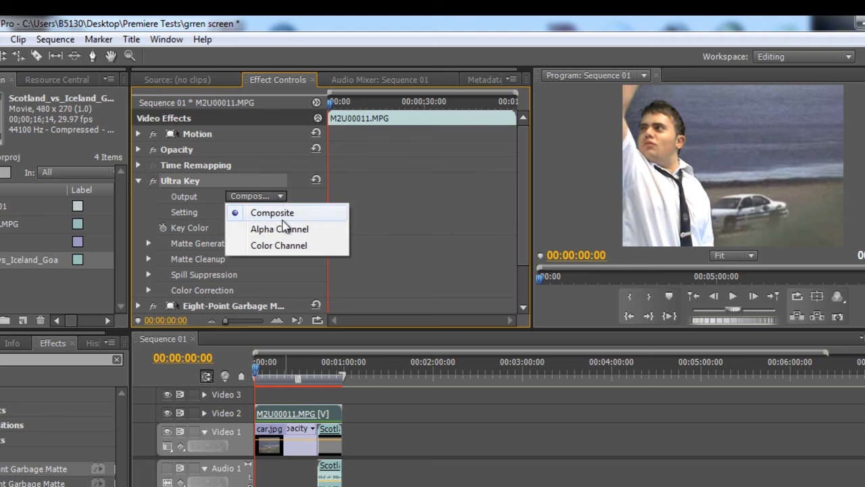
left_click(280, 229)
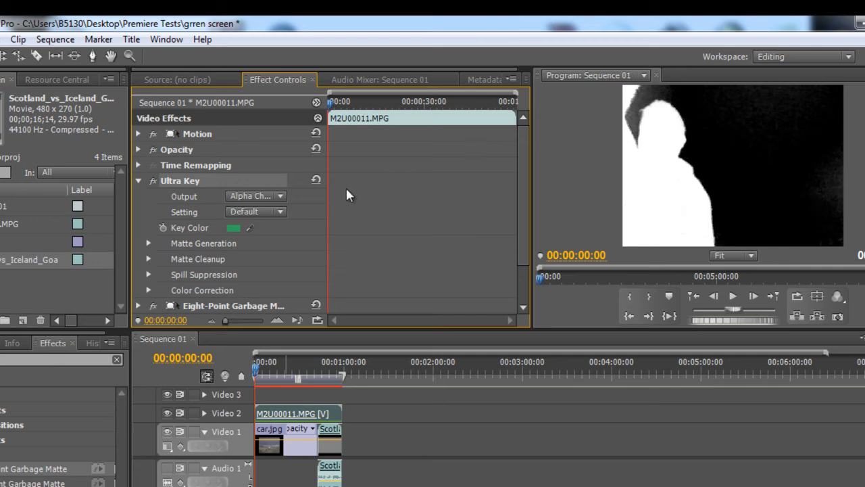
scroll(528, 186, "down", 1)
scroll(529, 196, "down", 2)
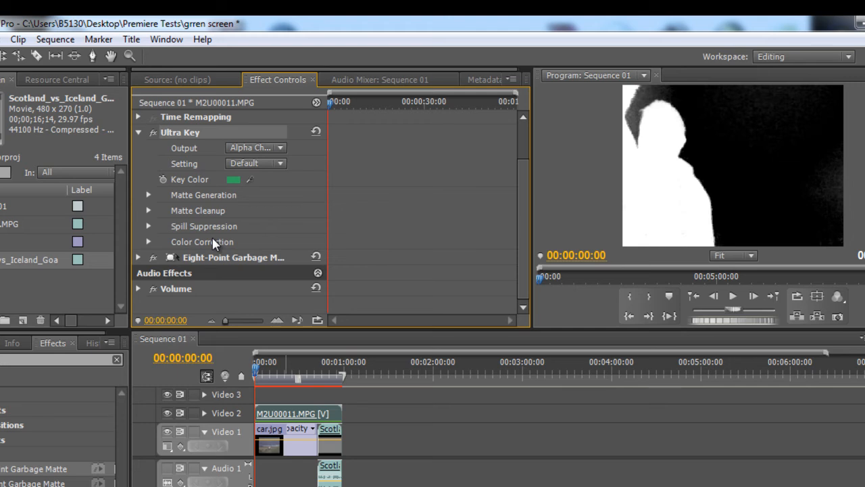
left_click(148, 195)
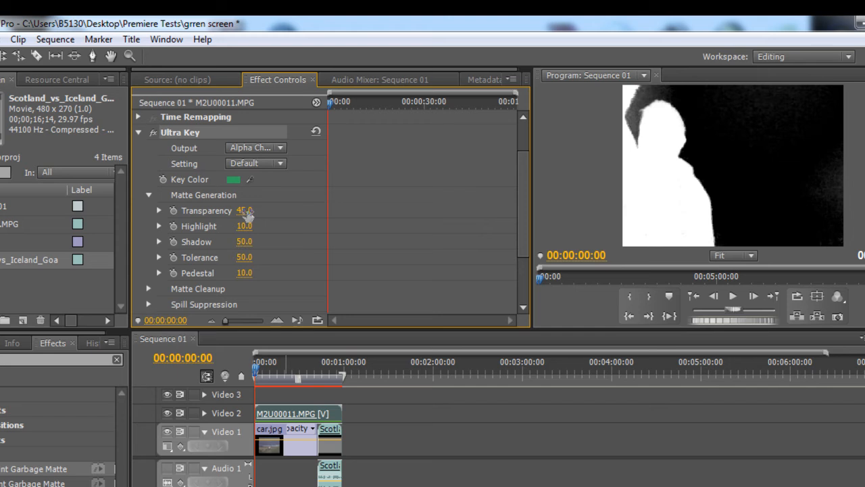
- Try Matte Generation Transparency values of 100 and 16, and undo both changes
left_click_drag(244, 212, 274, 213)
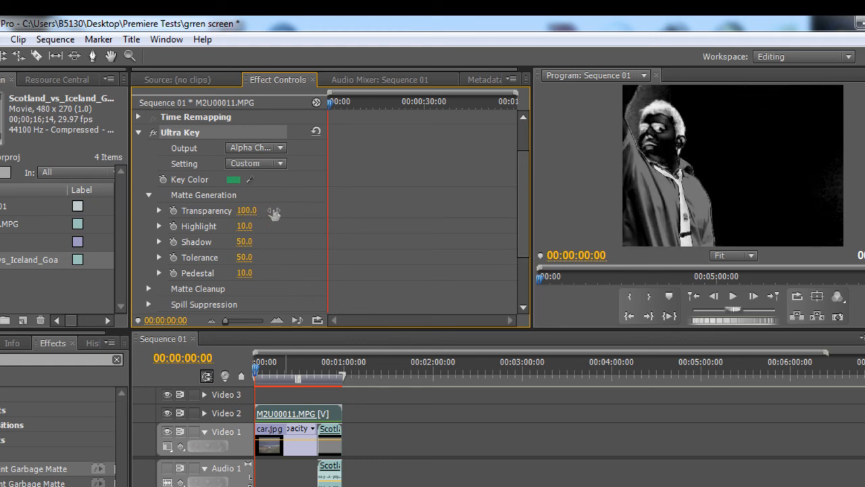
left_click_drag(234, 212, 167, 210)
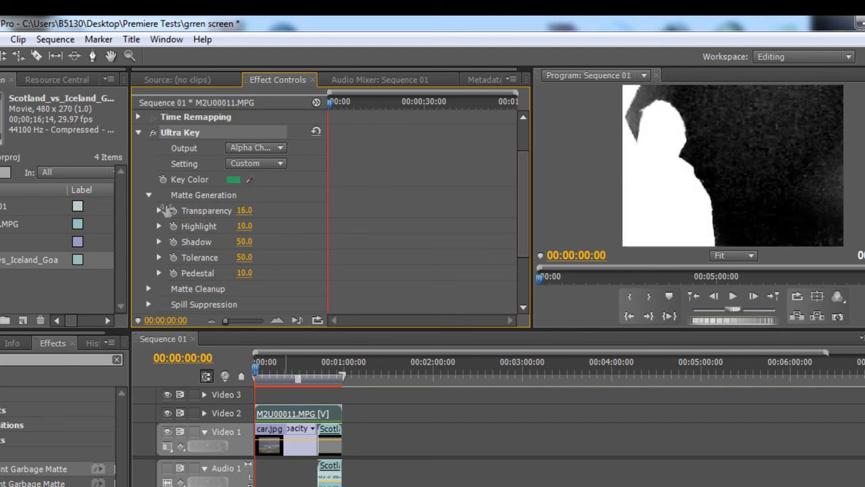
key("ctrl+z")
key("ctrl+z")
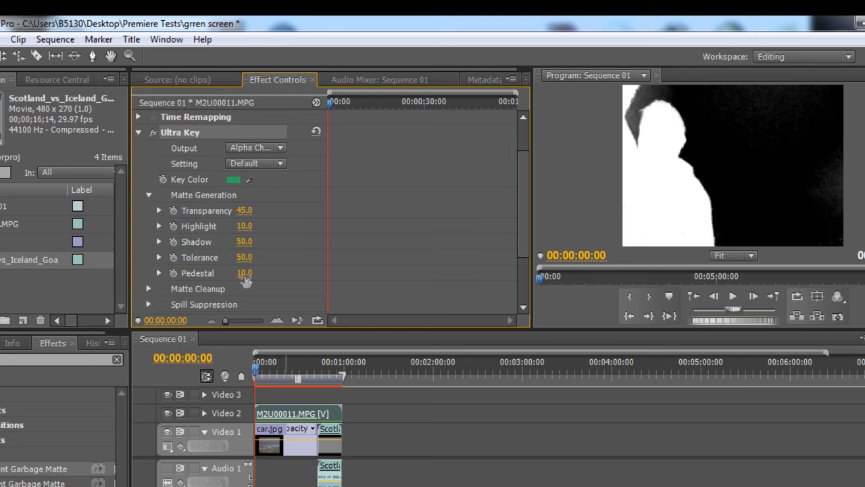
- Set the Matte Generation Pedestal to 65 and switch the Ultra Key Output back to Composite
left_click_drag(243, 277, 290, 277)
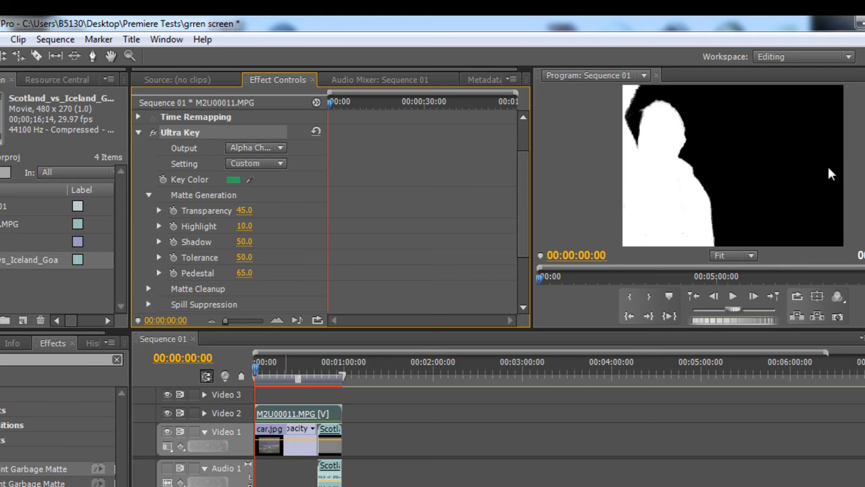
left_click(280, 147)
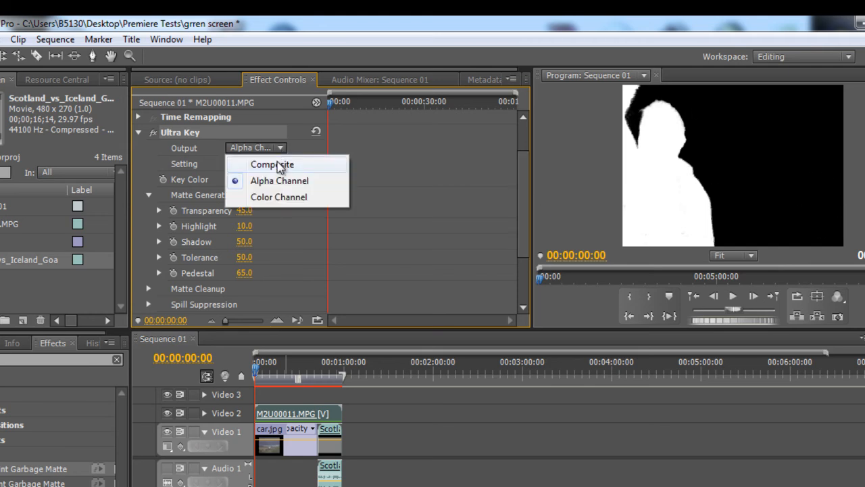
left_click(308, 164)
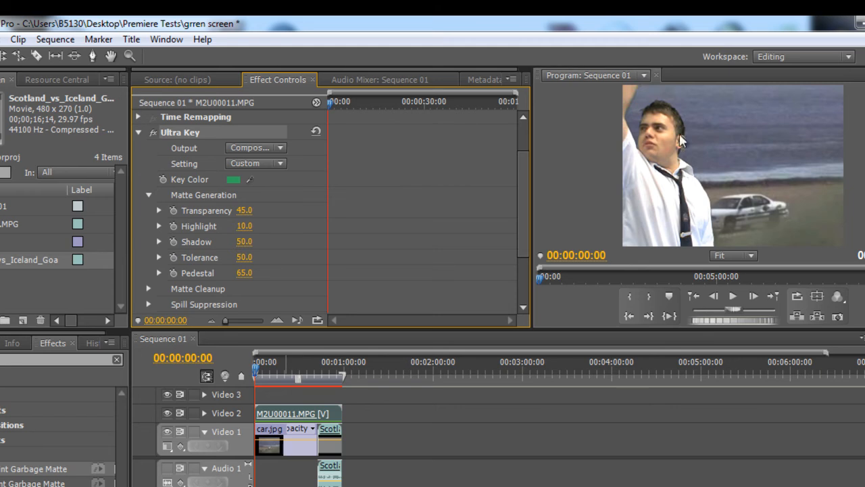
- View the program image at 100% and examine the key's edges around the man's head and raised arm
left_click(749, 256)
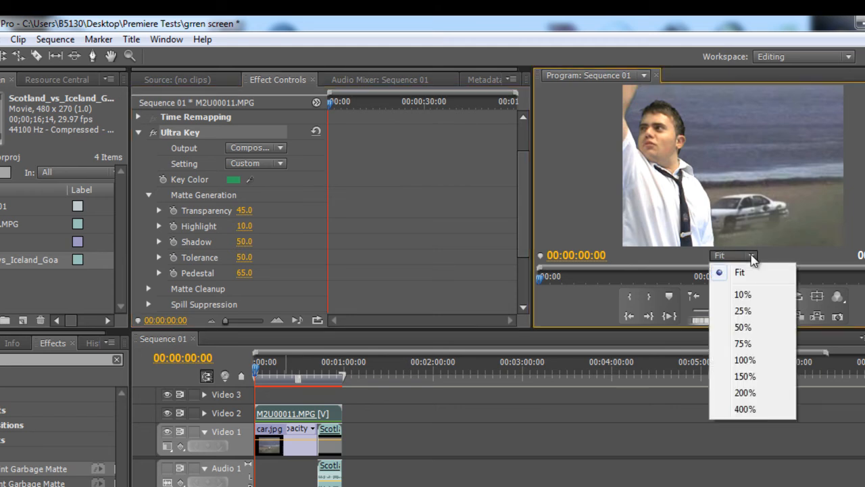
left_click(749, 358)
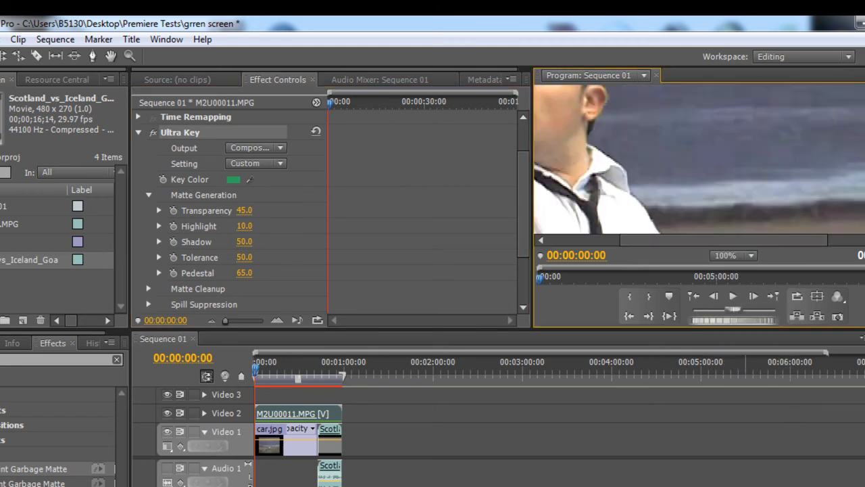
scroll(844, 155, "up", 2)
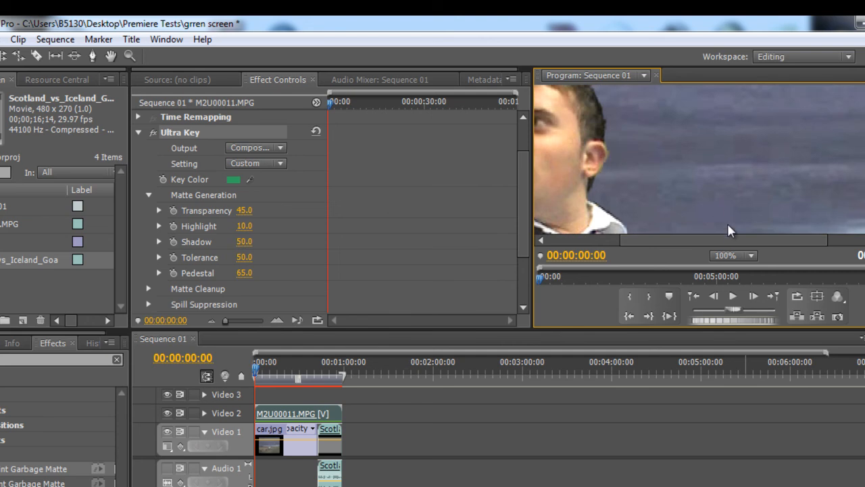
left_click_drag(730, 240, 643, 247)
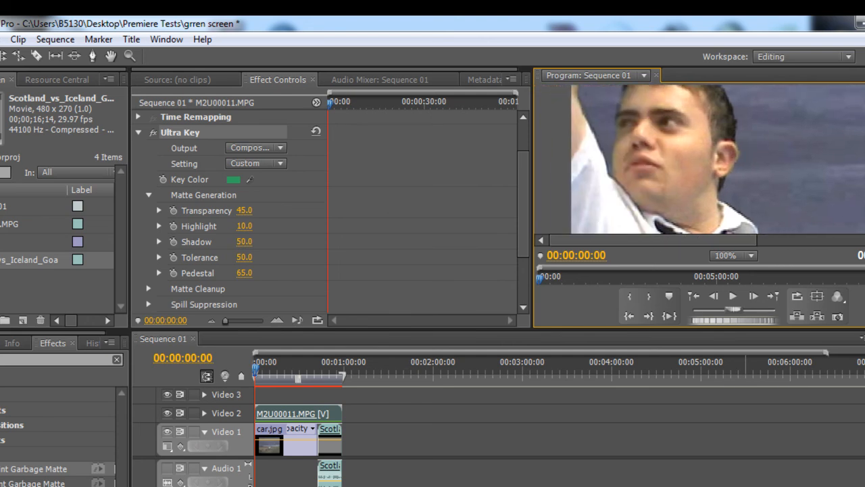
scroll(717, 159, "up", 3)
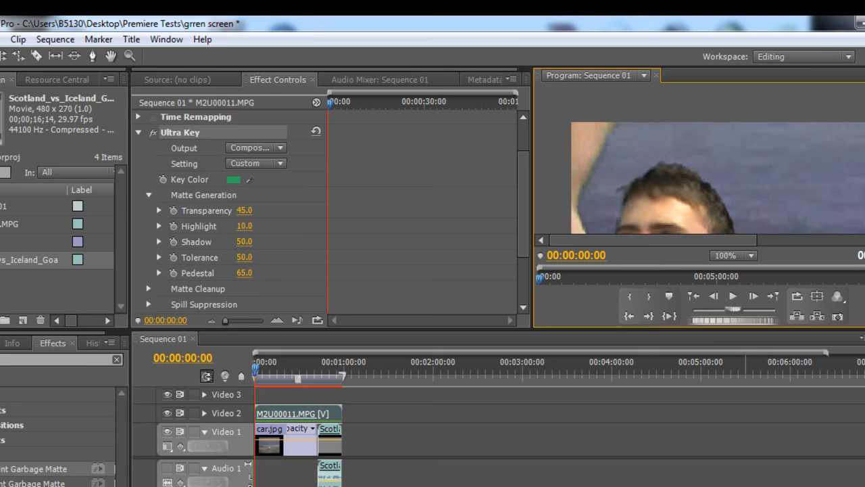
- Collapse Matte Generation, expand Matte Cleanup and set the Ultra Key Choke to 5
scroll(718, 165, "down", 1)
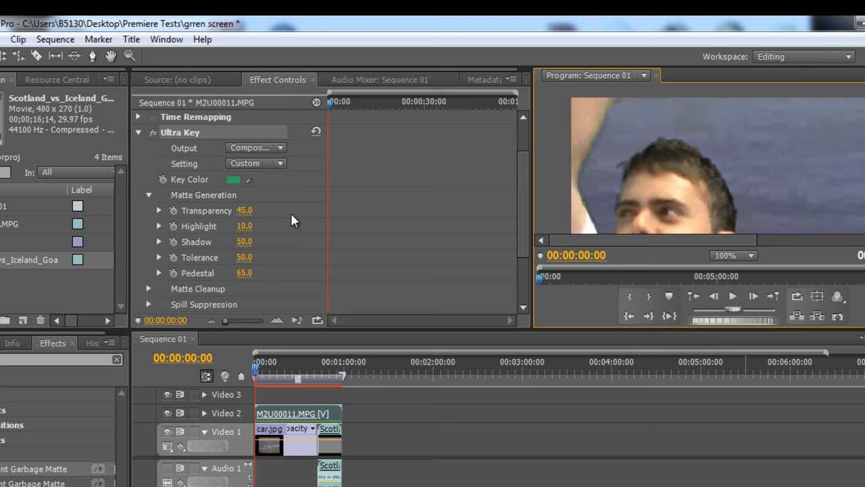
left_click(148, 194)
left_click(148, 210)
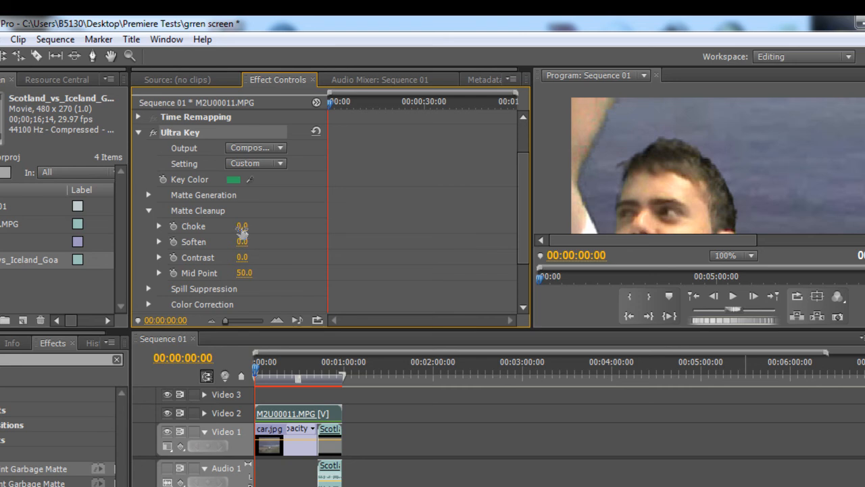
left_click_drag(242, 231, 305, 242)
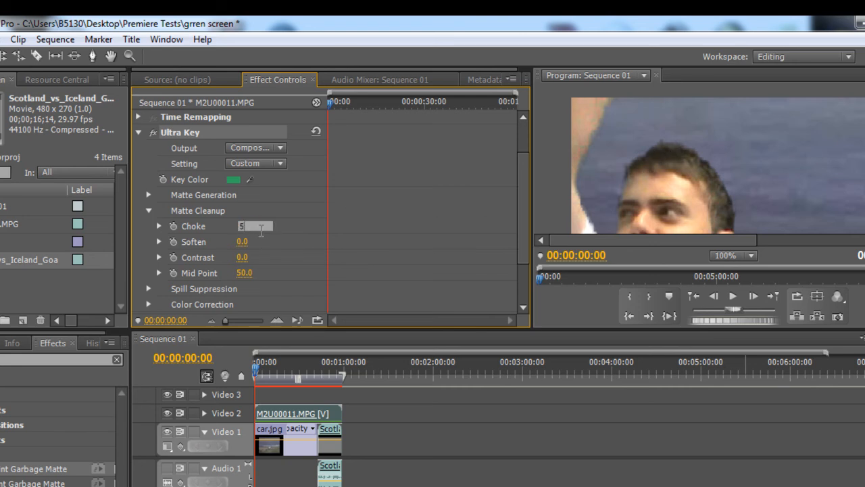
type("5")
key("Return")
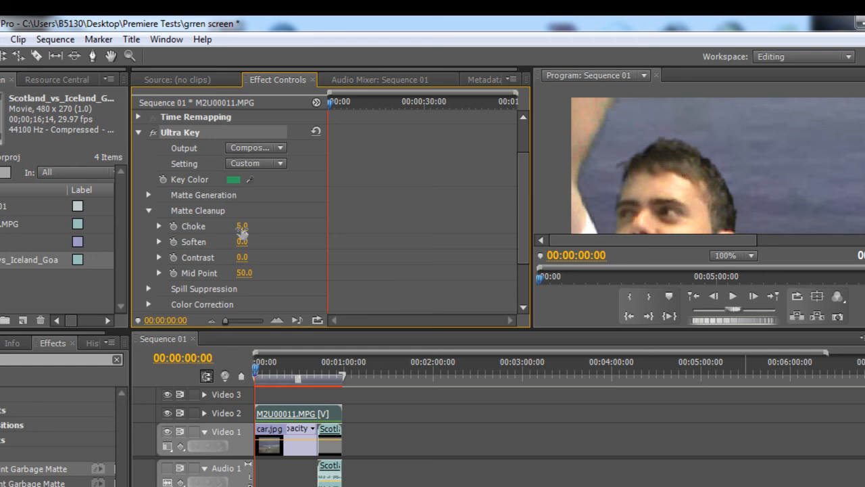
left_click(242, 229)
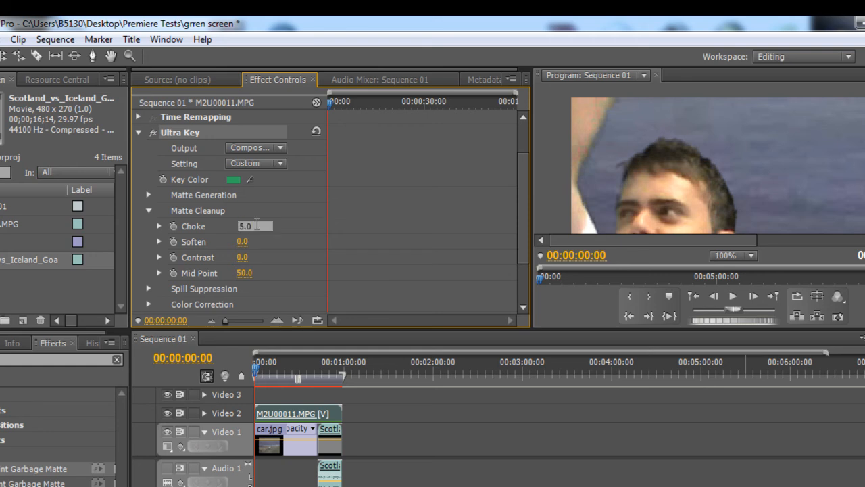
key("Return")
- Try a Matte Cleanup Choke of 10 and set it back to 5
left_click(257, 227)
type("10")
key("Return")
left_click(256, 227)
type("5")
key("Return")
- Set the Matte Cleanup Soften value to 5
left_click(245, 242)
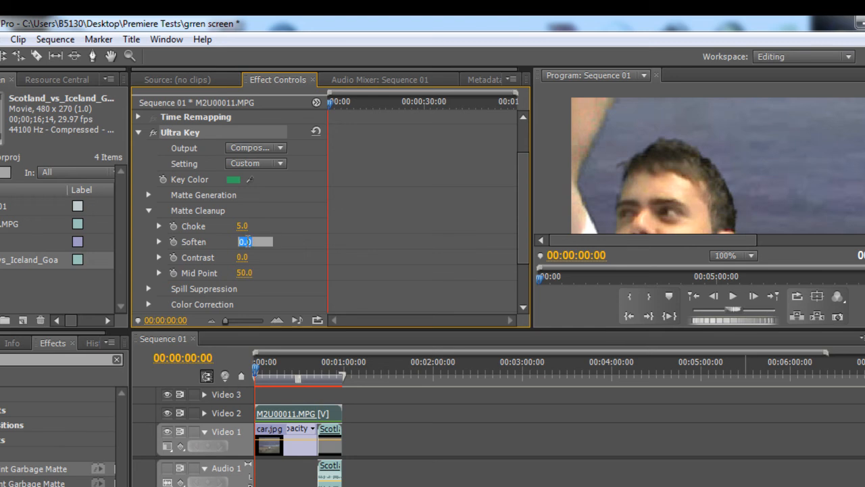
type("5")
key("Return")
- Expand the Ultra Key Spill Suppression settings, try a Spill of 60 and set it to 70
left_click(149, 290)
left_click_drag(517, 167, 519, 216)
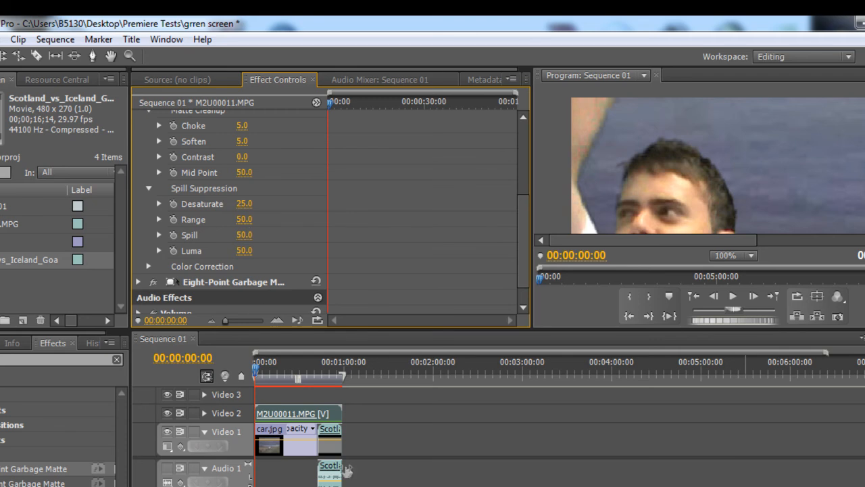
left_click(250, 235)
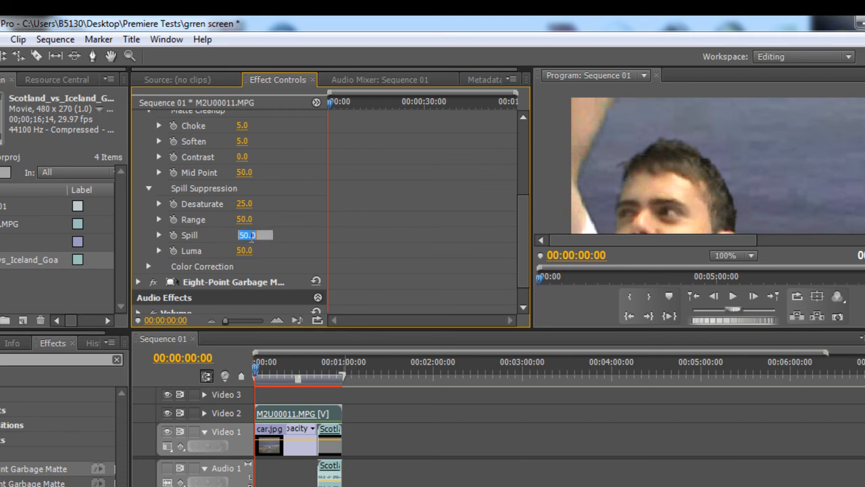
type("60")
key("Return")
left_click(250, 236)
type("70")
key("Return")
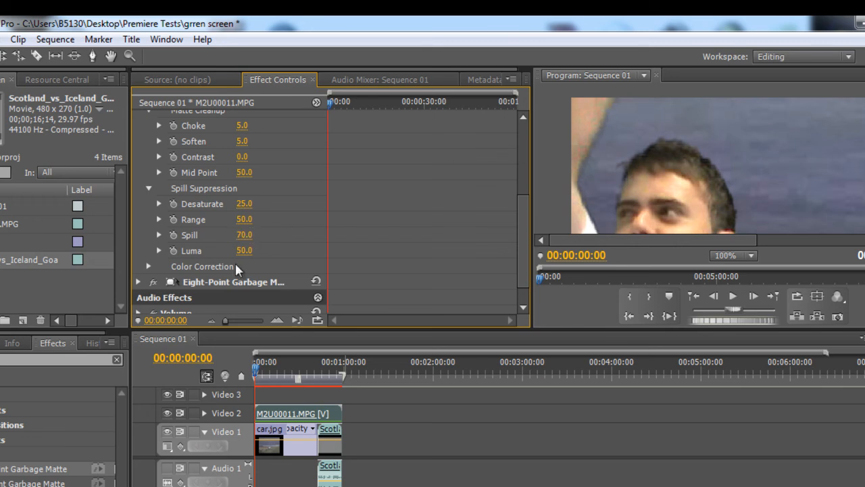
- Set Spill Suppression Desaturate to 30 and Range to 55, and collapse the Spill Suppression and Matte Cleanup settings
left_click(246, 204)
type("30")
key("Return")
left_click(244, 219)
type("55")
key("Return")
left_click(149, 188)
left_click(148, 148)
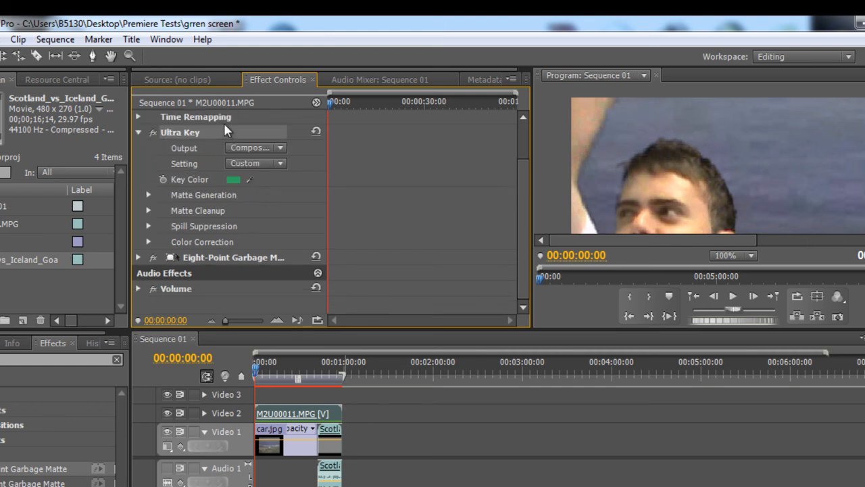
- Examine the whole matte in Alpha Channel output with the program view at Fit, and switch the Output back to Composite
left_click(255, 148)
left_click(262, 182)
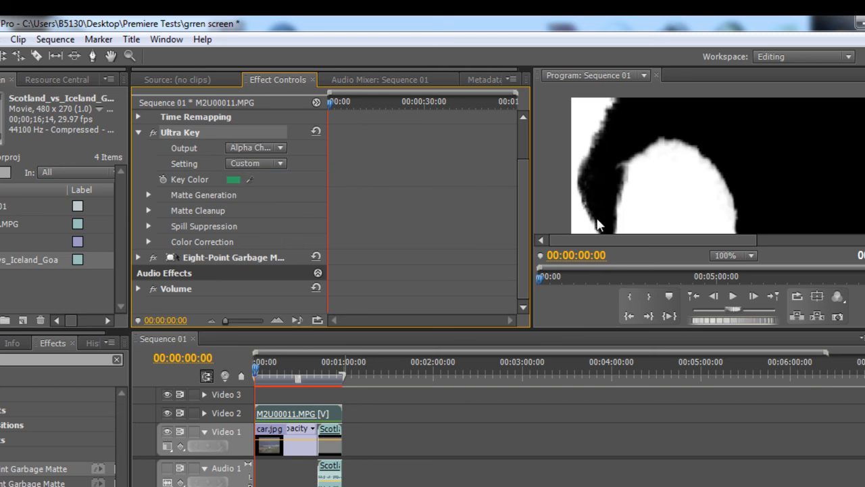
left_click(751, 255)
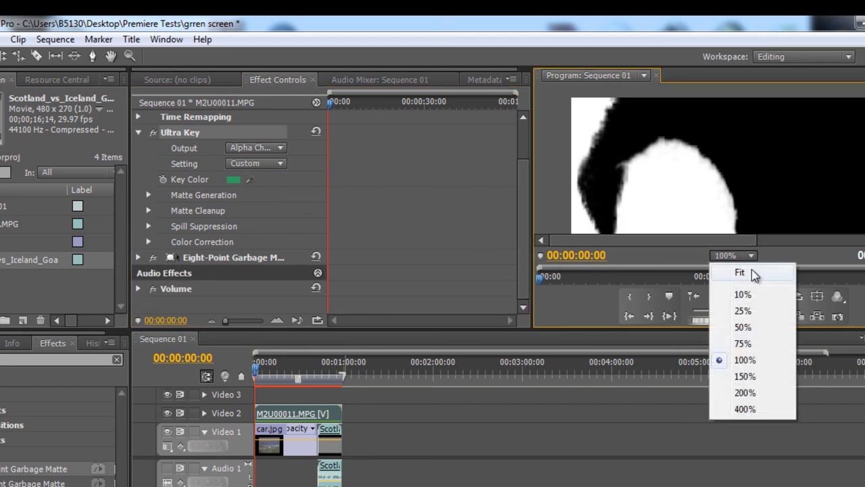
left_click(749, 270)
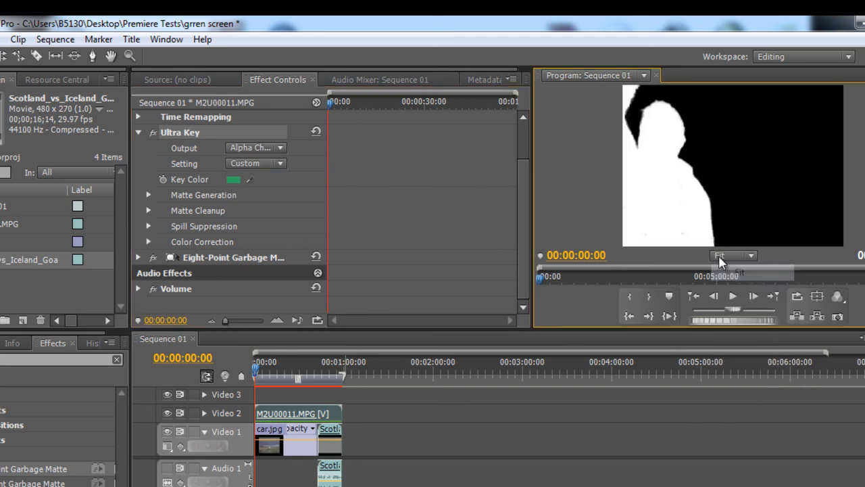
left_click(264, 147)
left_click(270, 165)
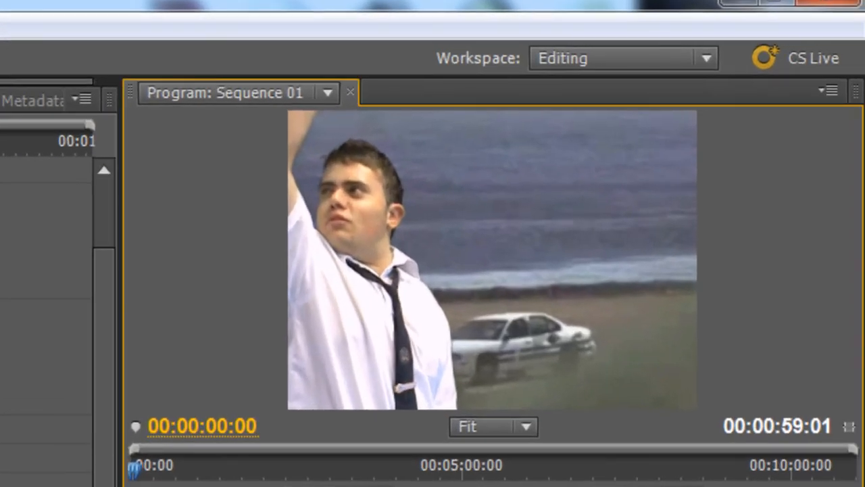
- Play through the keyed composite and park the playhead at 00:00:36:00, where the green screen's edges are in frame
key("space")
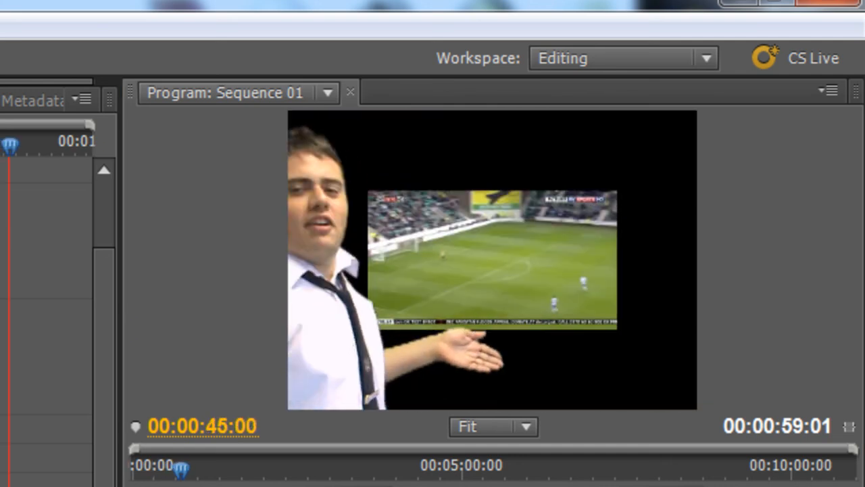
key("space")
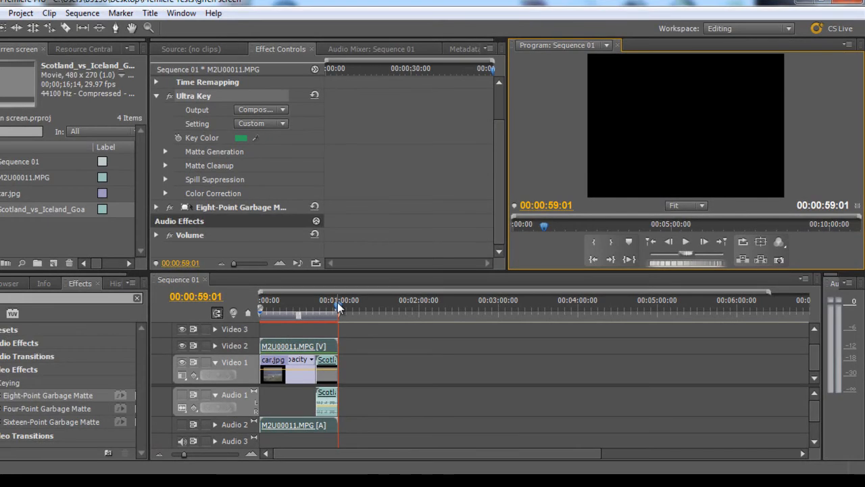
left_click_drag(338, 308, 293, 302)
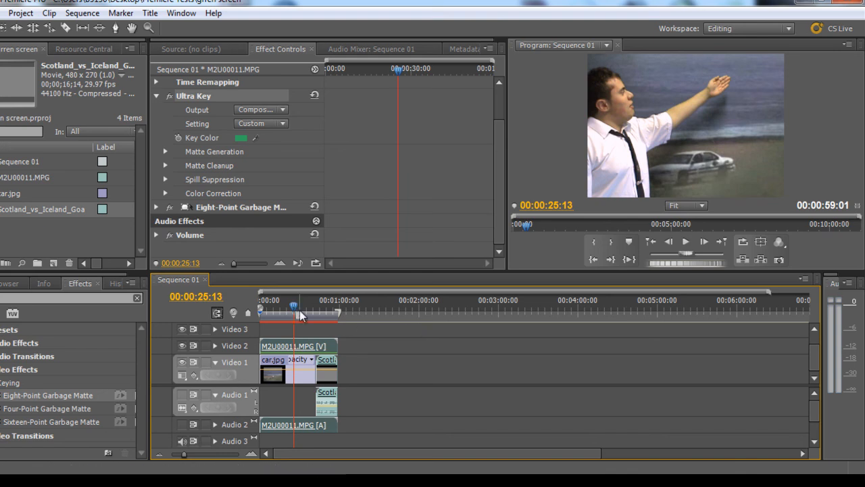
mouse_move(294, 305)
left_mouse_down()
mouse_move(284, 305)
mouse_move(307, 310)
left_mouse_up()
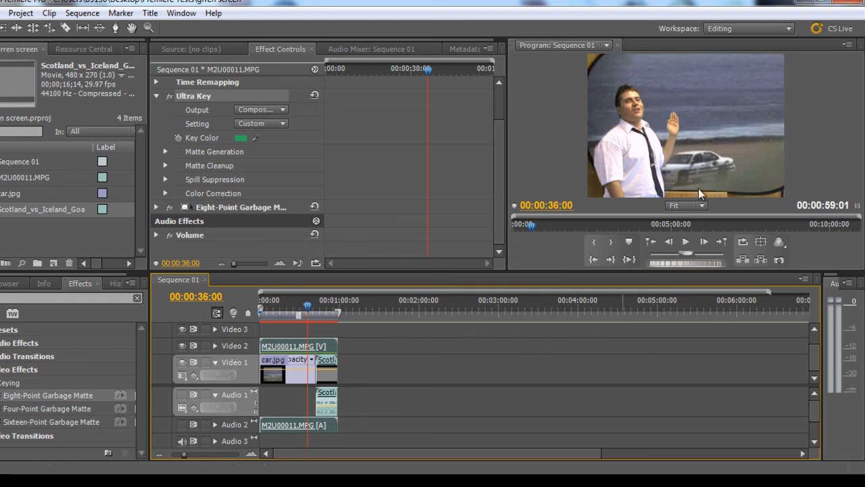
- Move the clip's Eight-Point Garbage Matte left-side vertices inward, top left to about 126, 21 and bottom left to about 154, 584
left_click(594, 62)
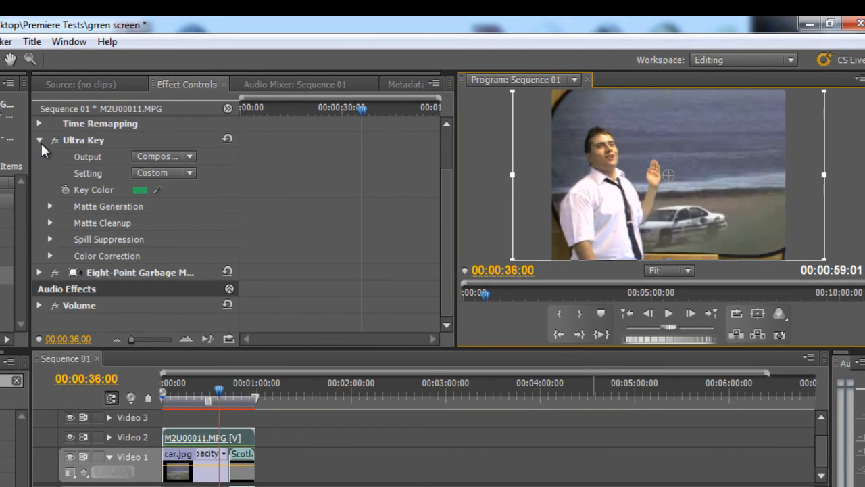
left_click(39, 140)
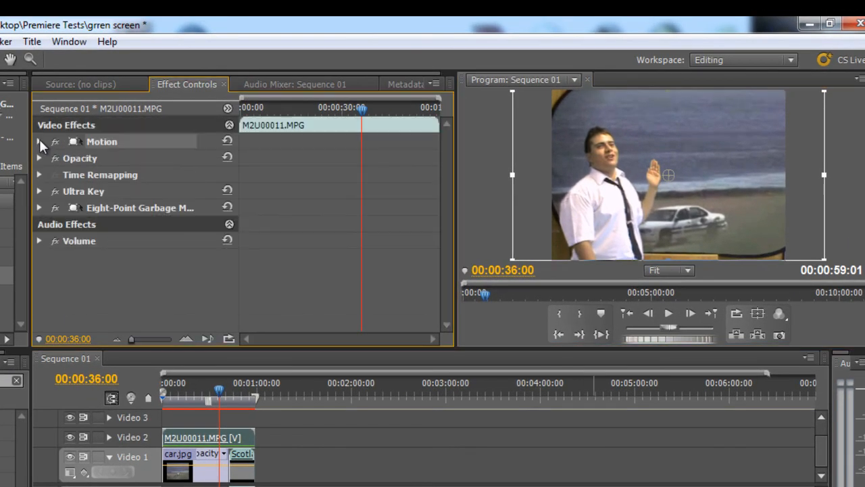
left_click(39, 208)
left_click(158, 205)
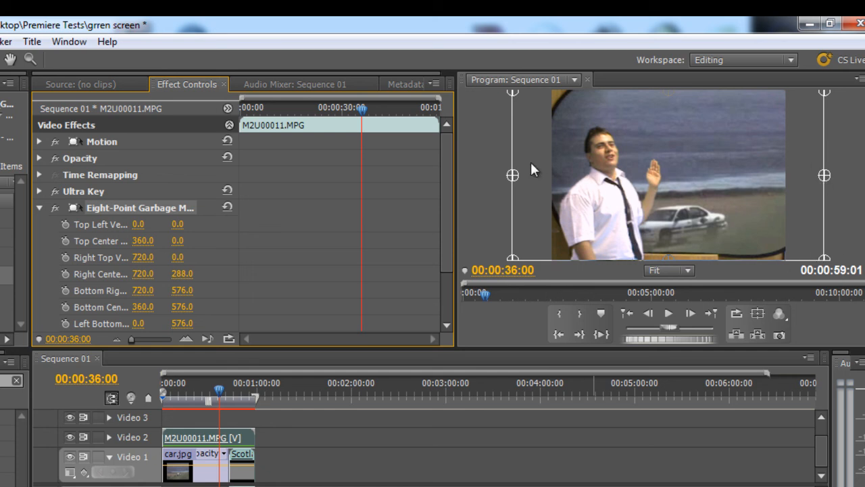
left_click_drag(513, 96, 567, 94)
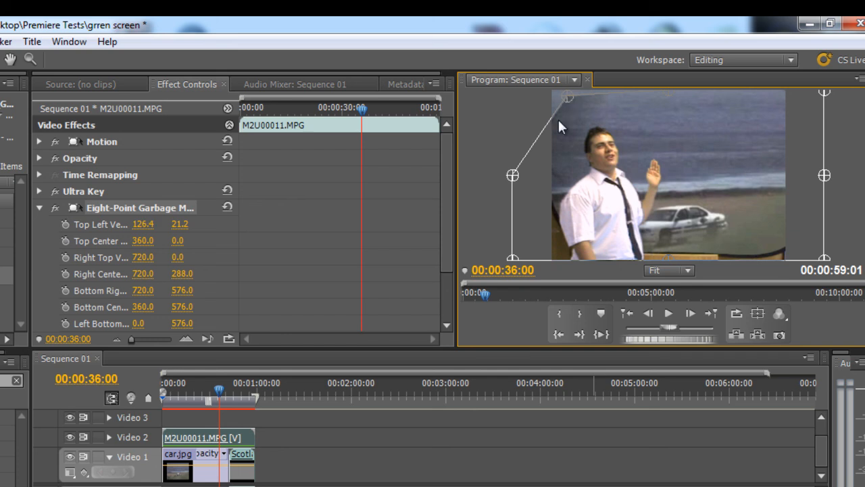
left_click_drag(513, 259, 580, 262)
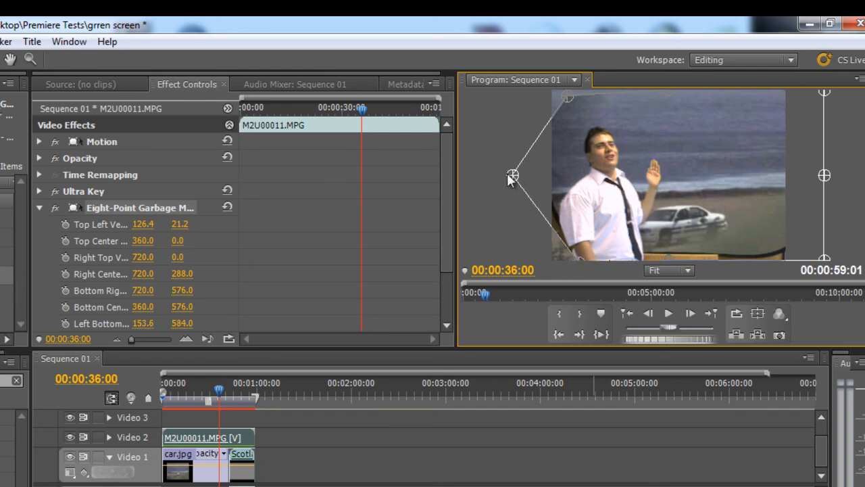
left_click_drag(512, 176, 552, 189)
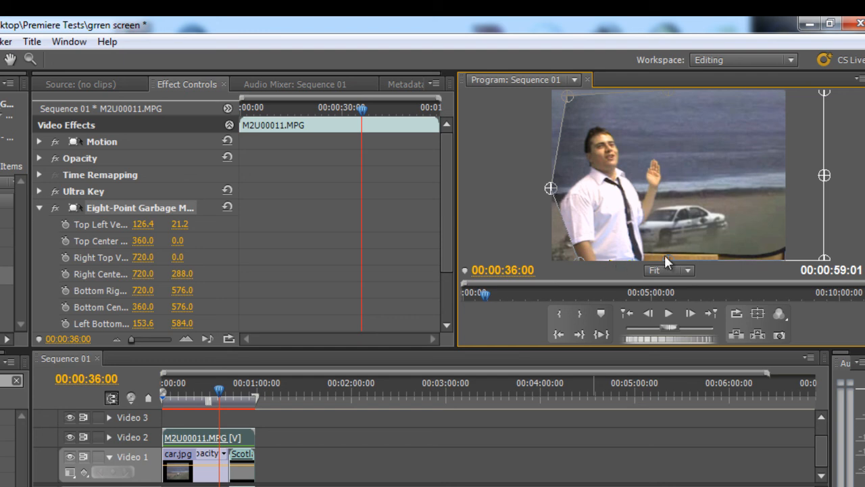
- Move the garbage matte's bottom centre vertex to about 356, 544, right centre to 630, 335 and bottom right to 630, 528
left_click_drag(665, 254, 667, 250)
left_click_drag(824, 257, 807, 251)
left_click_drag(825, 175, 787, 188)
left_click_drag(807, 251, 785, 246)
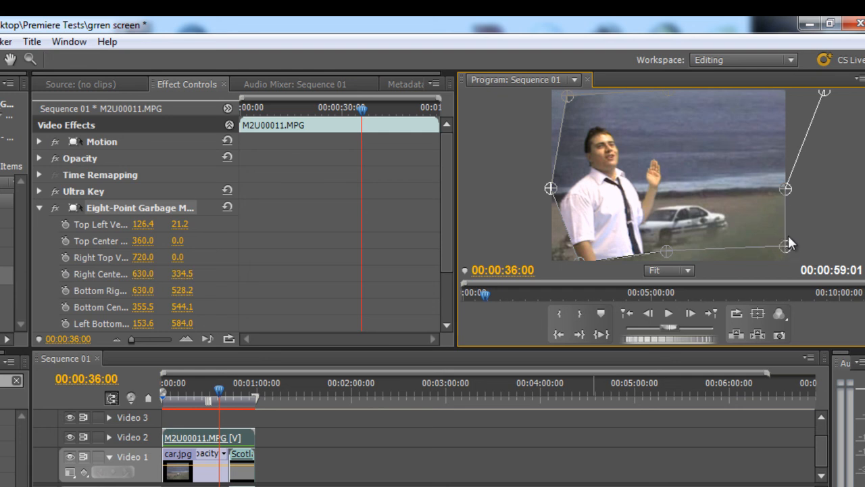
- Deselect the garbage matte and play from 00:00:36:00 into the football video to check the cropped composite
left_click(500, 201)
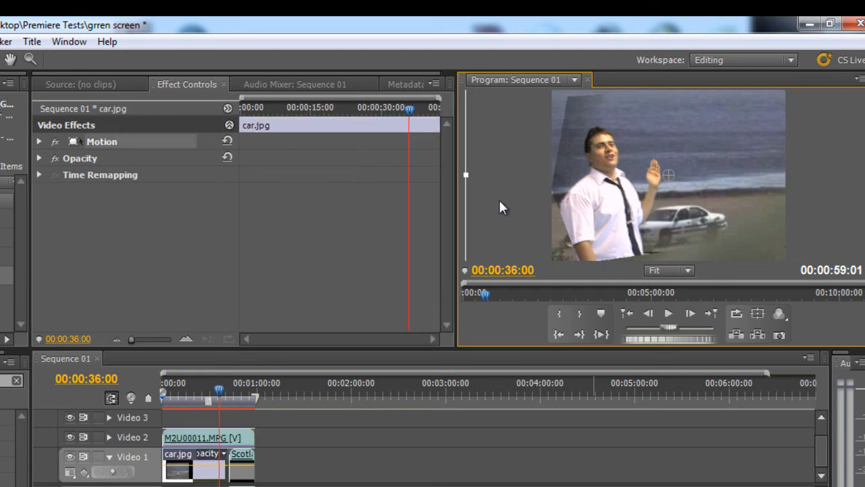
left_click(667, 313)
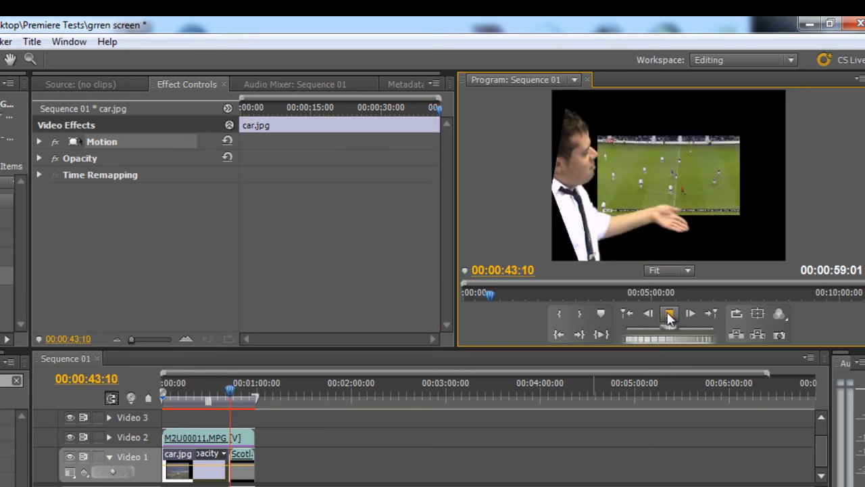
left_click(669, 315)
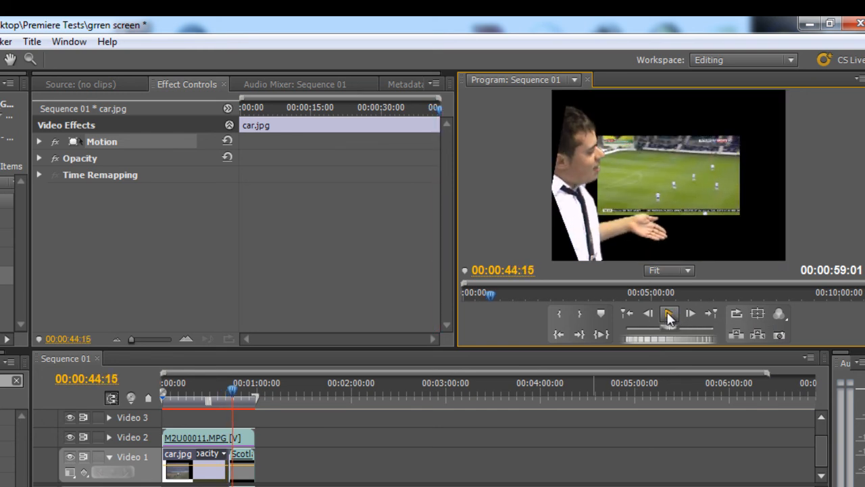